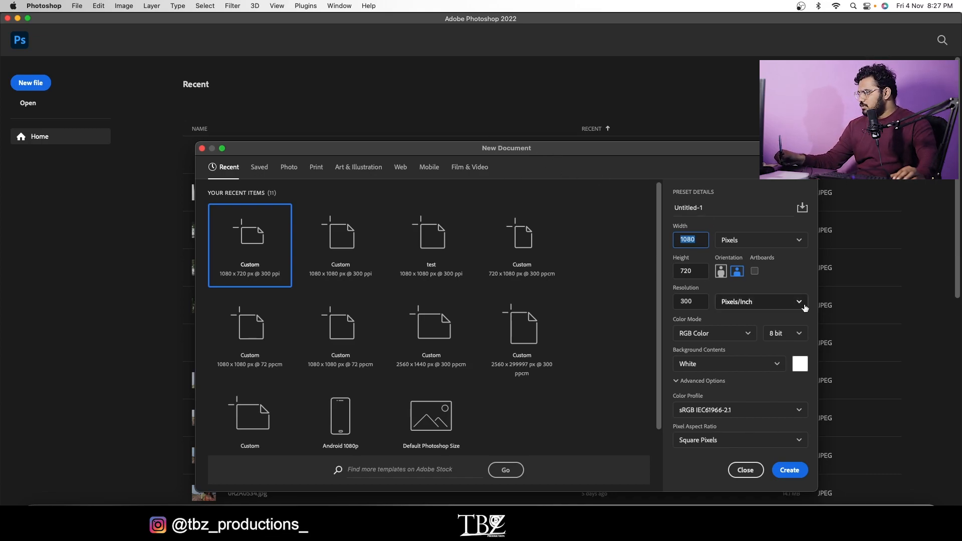
# - Name the new document "new"
pyautogui.click(709, 209)
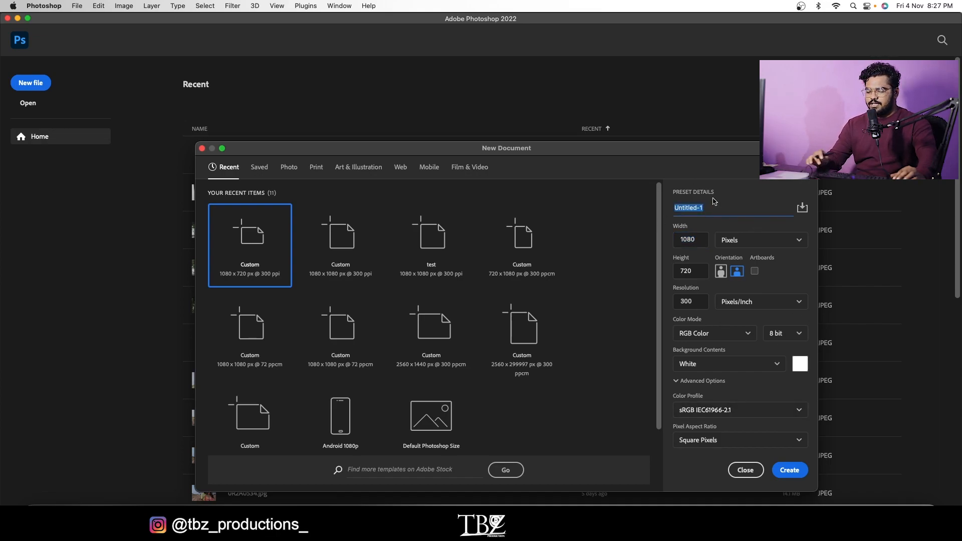
pyautogui.press('BackSpace')
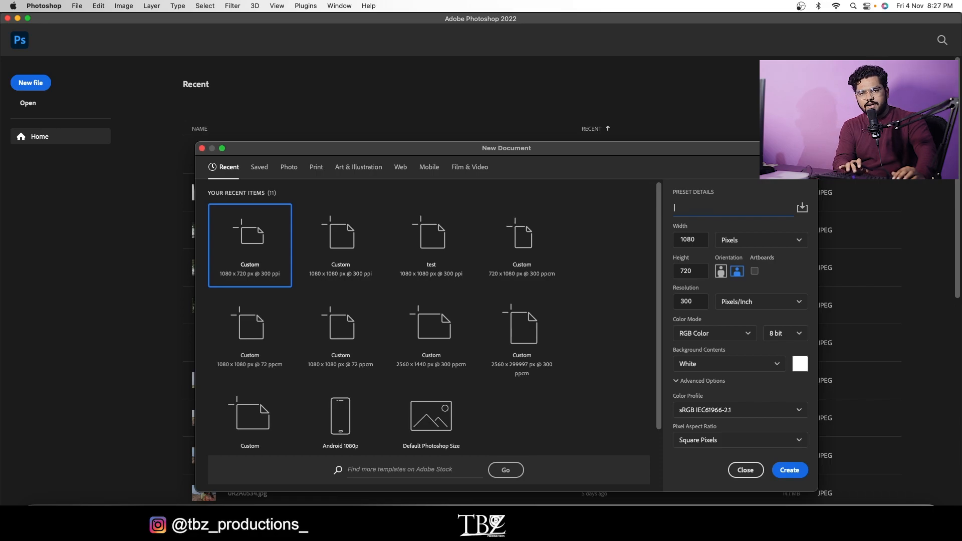
pyautogui.write('new')
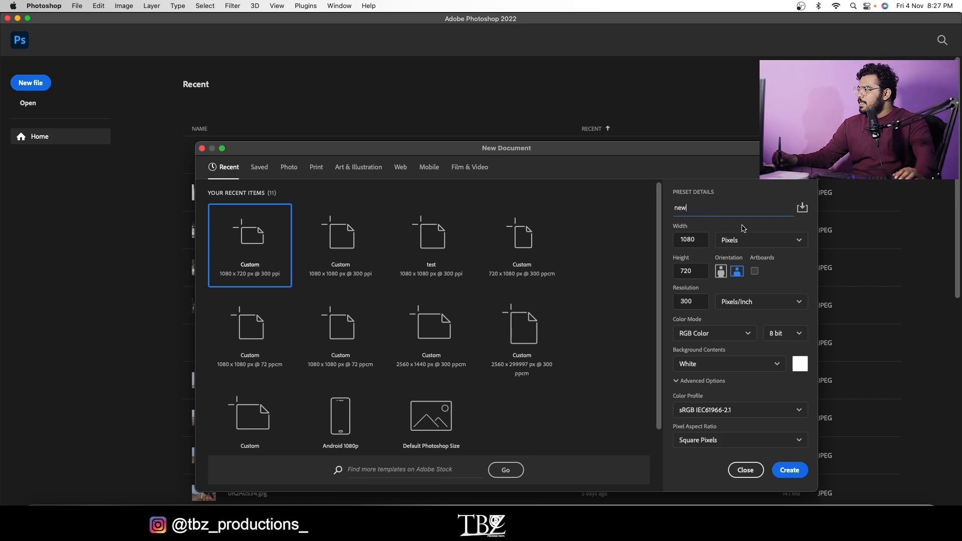
# - Set the new document's width and height to 1080, keeping Pixels as the unit
pyautogui.doubleClick(701, 241)
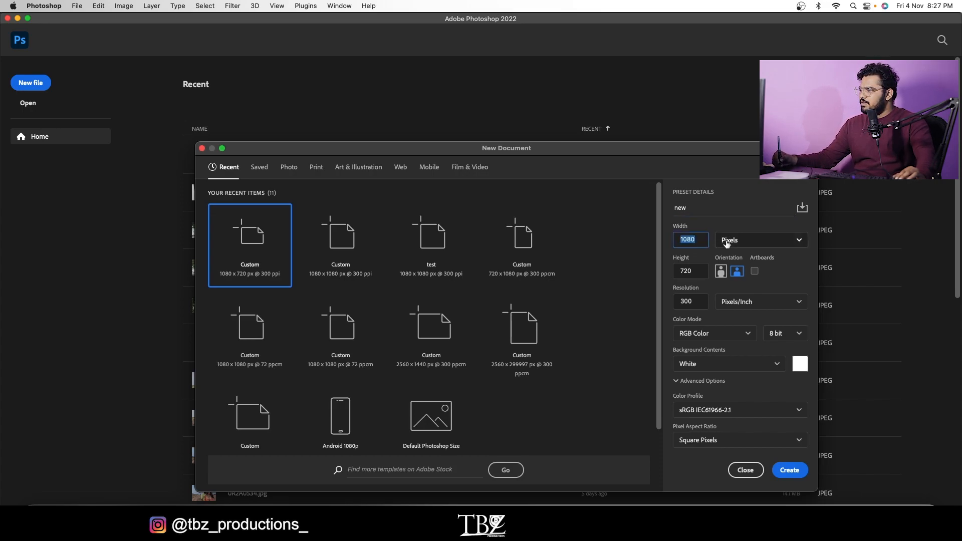
pyautogui.write('1')
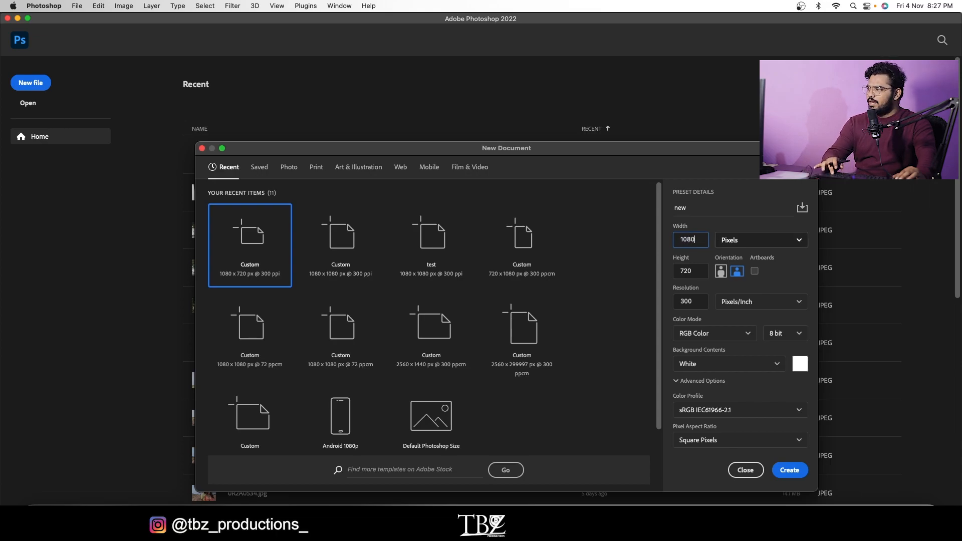
pyautogui.doubleClick(700, 269)
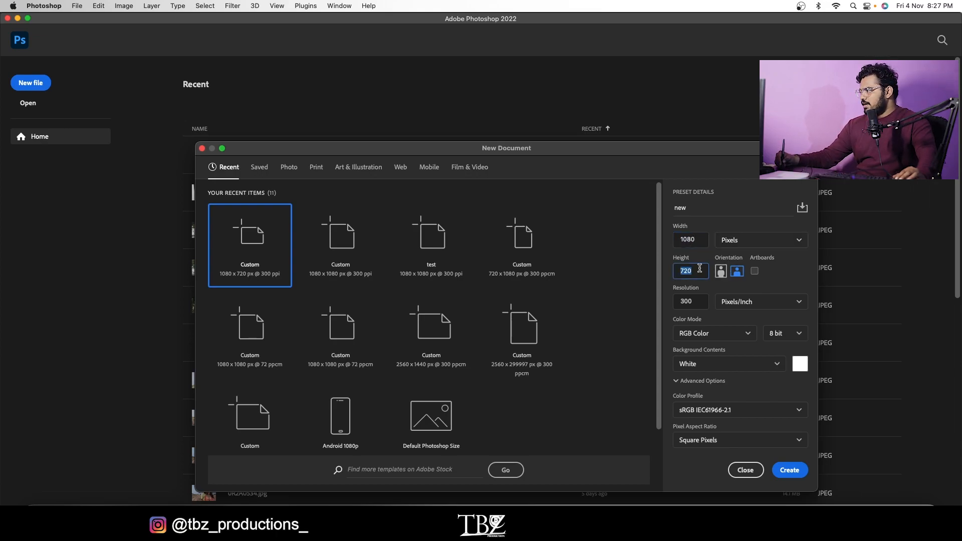
pyautogui.write('1080')
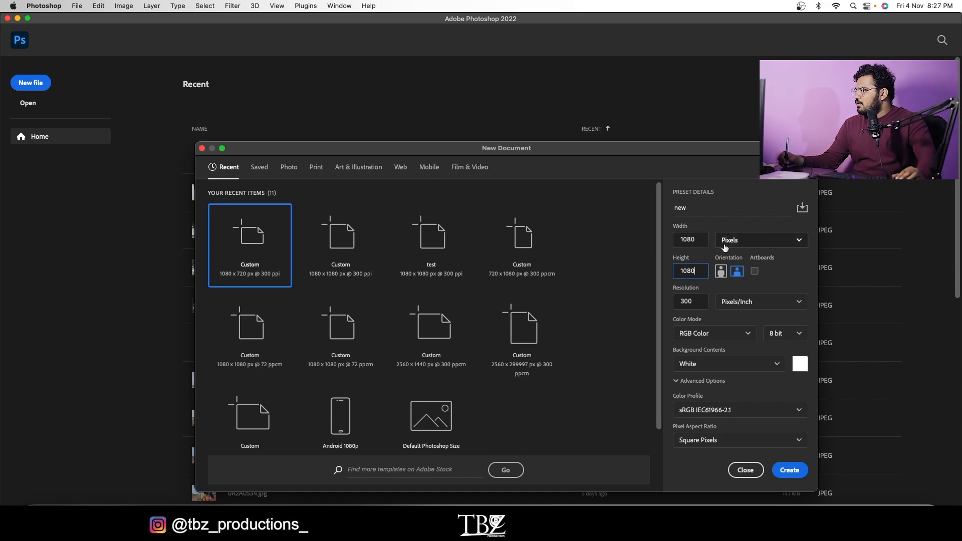
pyautogui.click(768, 245)
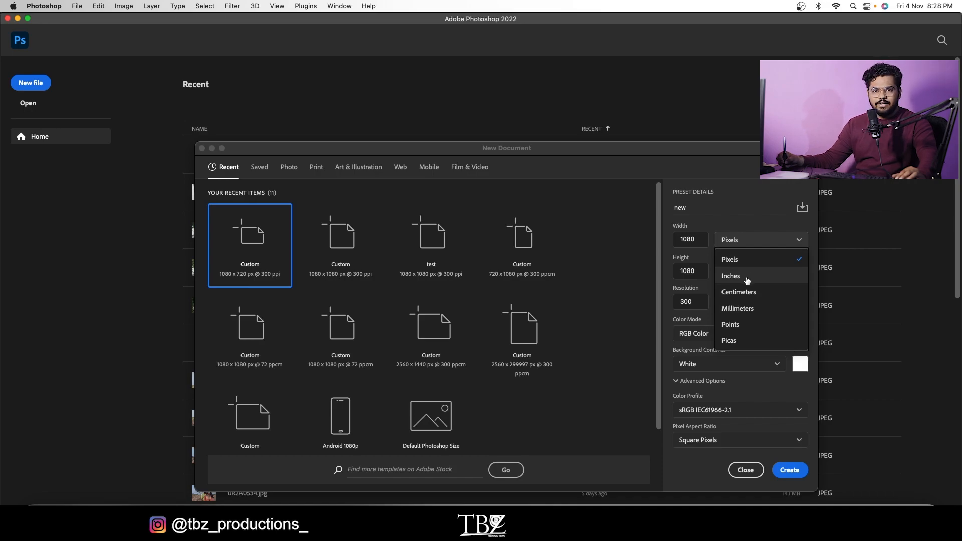
pyautogui.click(765, 242)
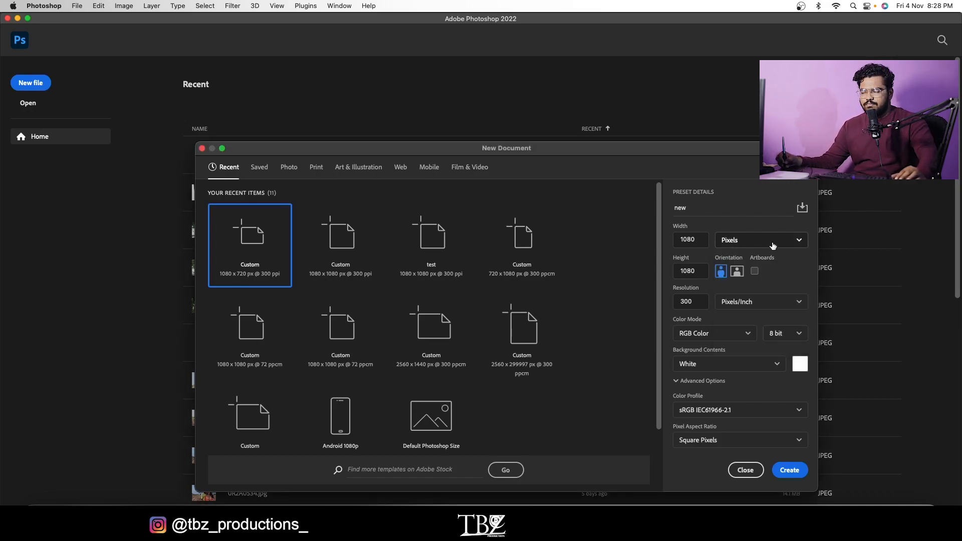
pyautogui.click(775, 244)
pyautogui.click(775, 244)
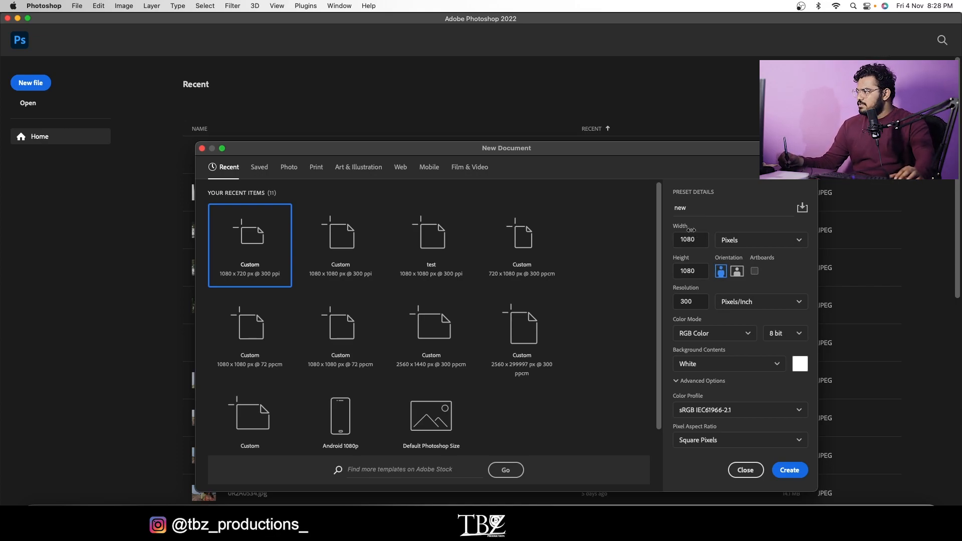
# - Try the portrait and landscape orientations with a height of 720 pixels, and return the height to 1080 pixels
pyautogui.doubleClick(700, 272)
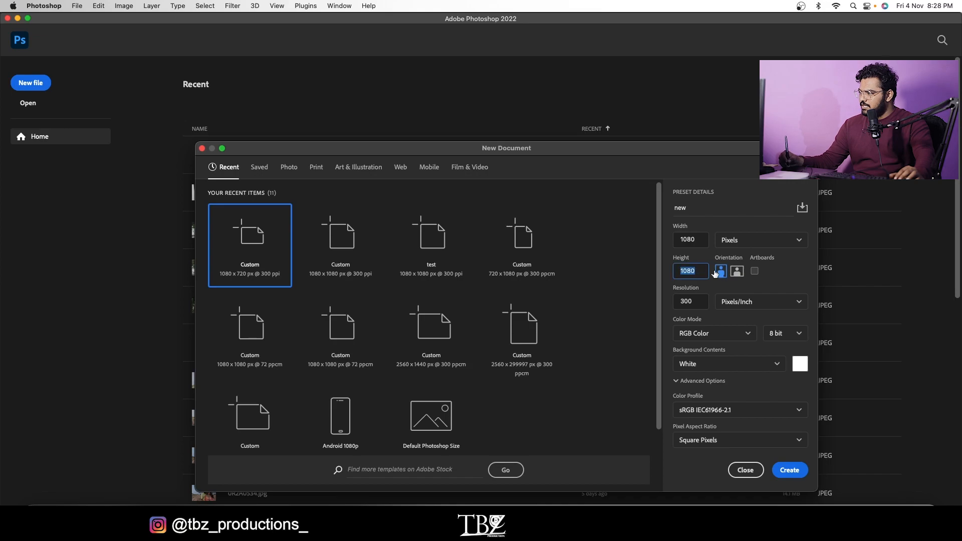
pyautogui.write('720')
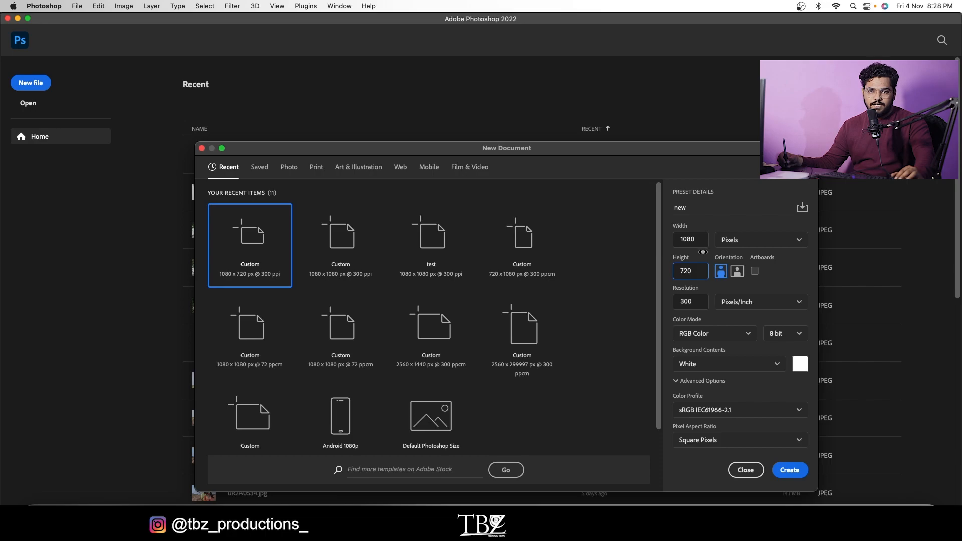
pyautogui.click(722, 272)
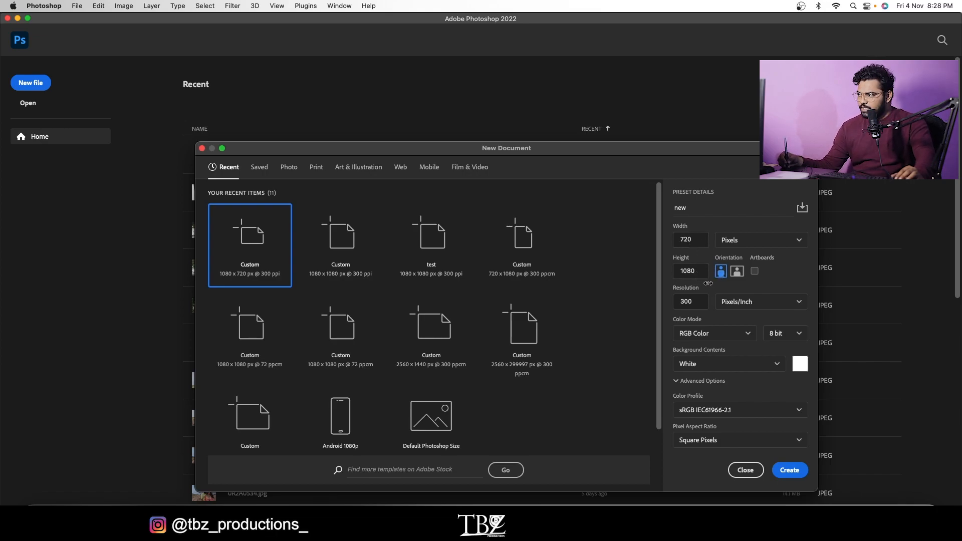
pyautogui.click(737, 271)
pyautogui.doubleClick(700, 270)
pyautogui.write('1080')
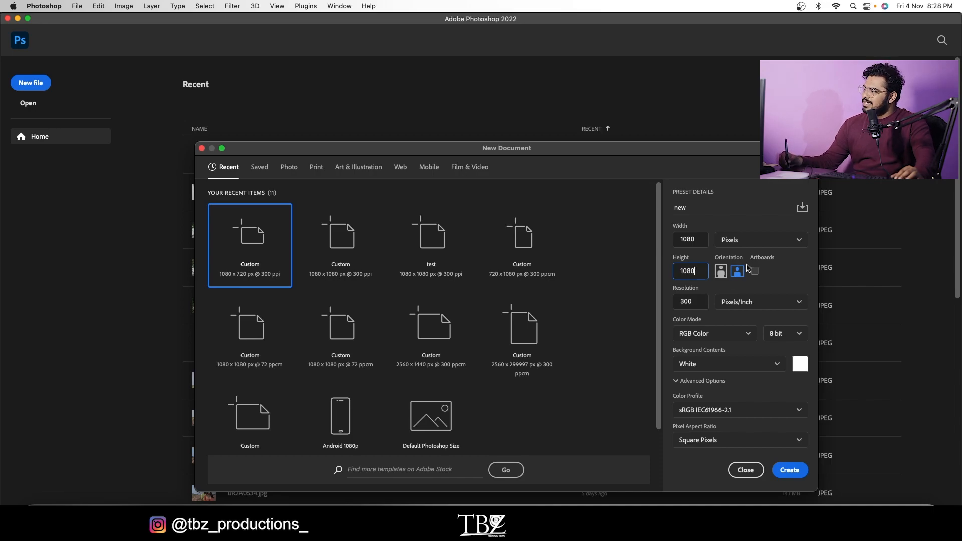
# - Set the document resolution to 72 Pixels/Inch and choose White for the background contents
pyautogui.click(702, 300)
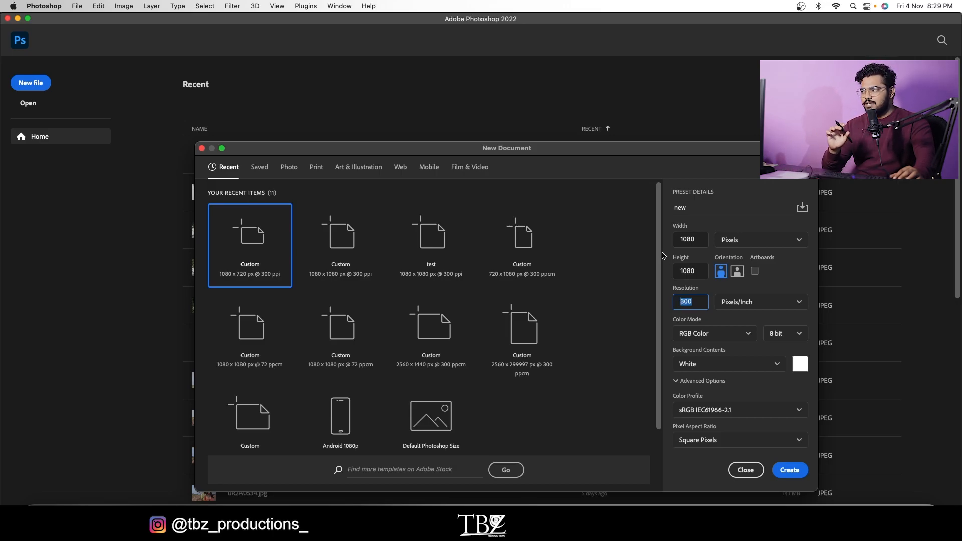
pyautogui.write('7')
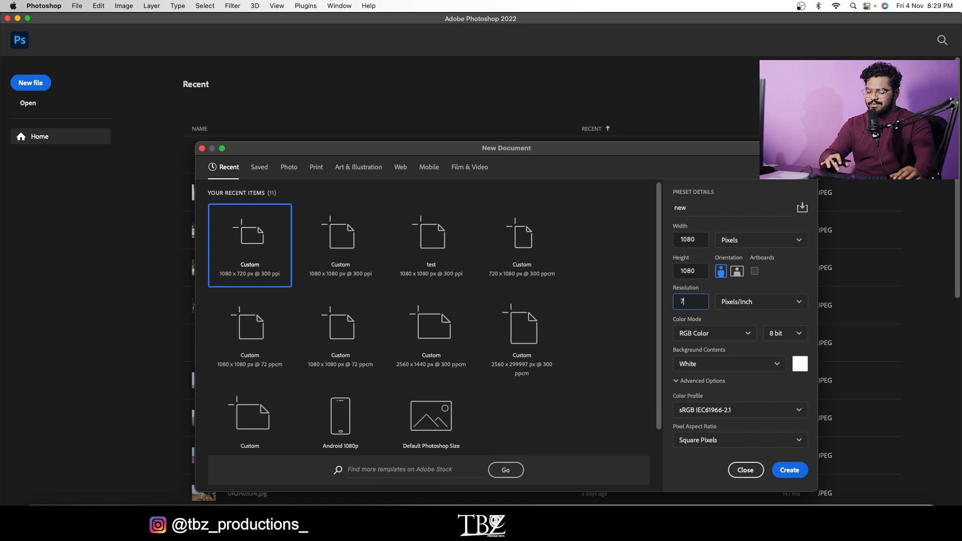
pyautogui.write('2')
pyautogui.click(766, 304)
pyautogui.click(765, 303)
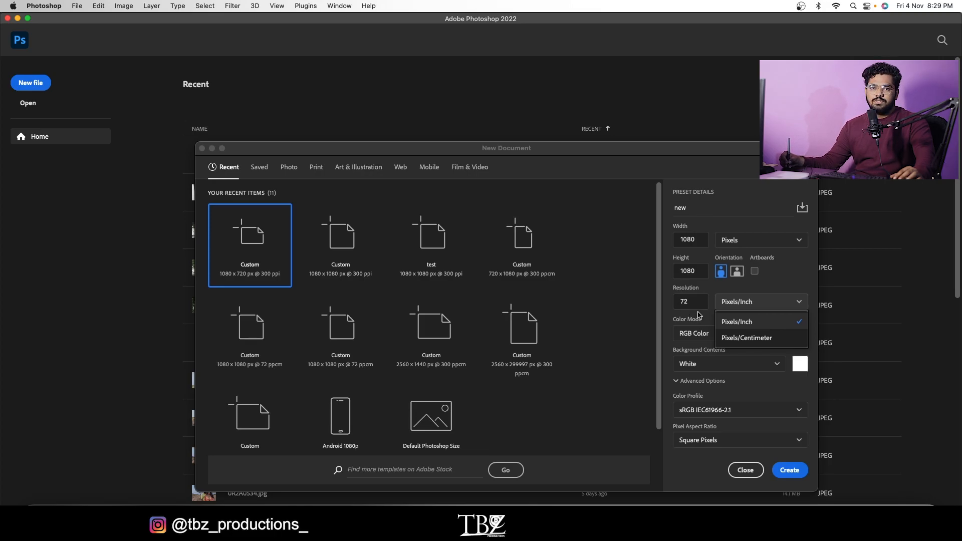
pyautogui.click(750, 323)
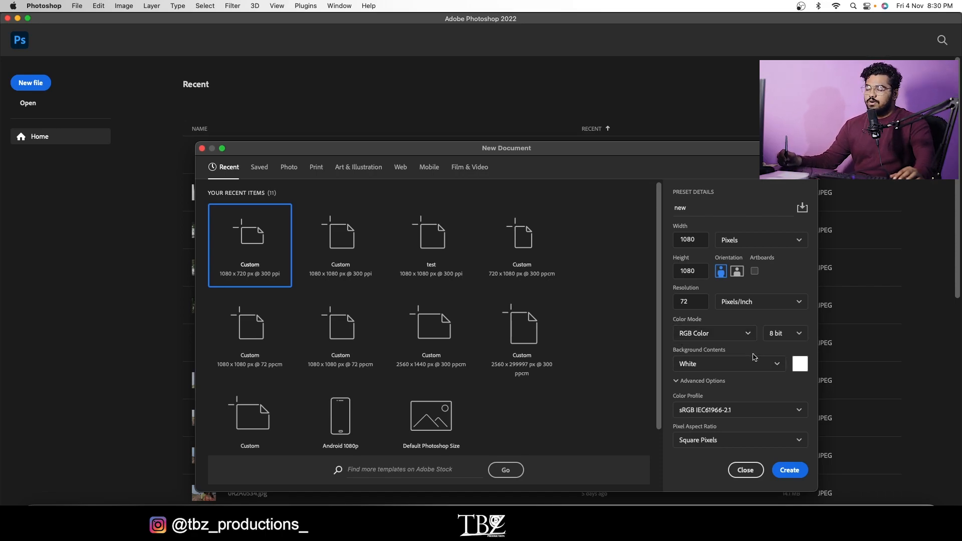
pyautogui.click(779, 365)
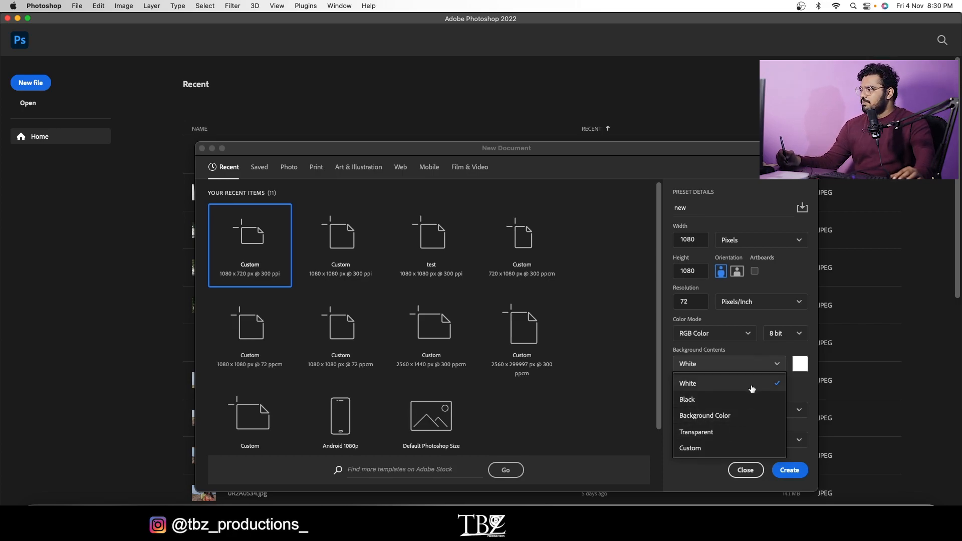
pyautogui.click(704, 384)
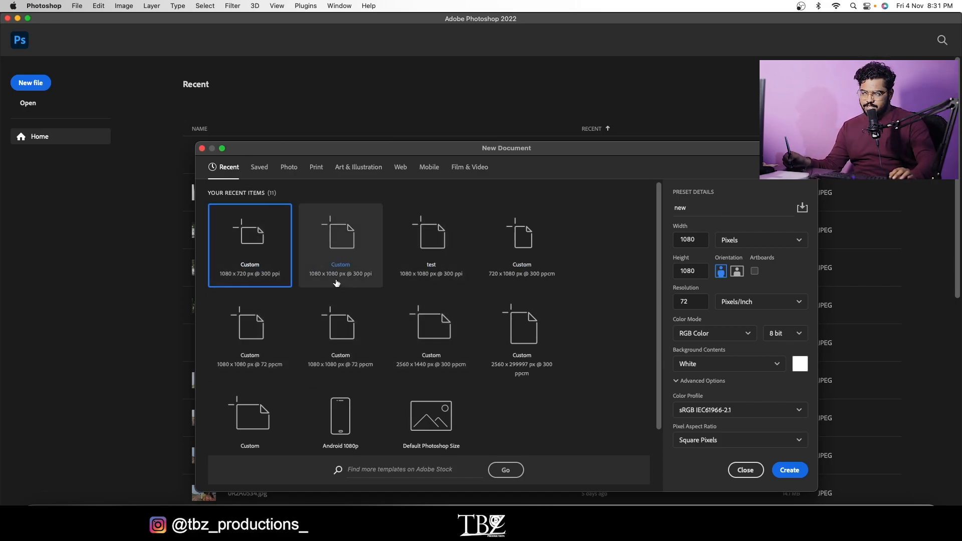
# - Look through the Saved, Photo, Print, Art & Illustration, Web and Mobile preset categories for new documents
pyautogui.click(261, 170)
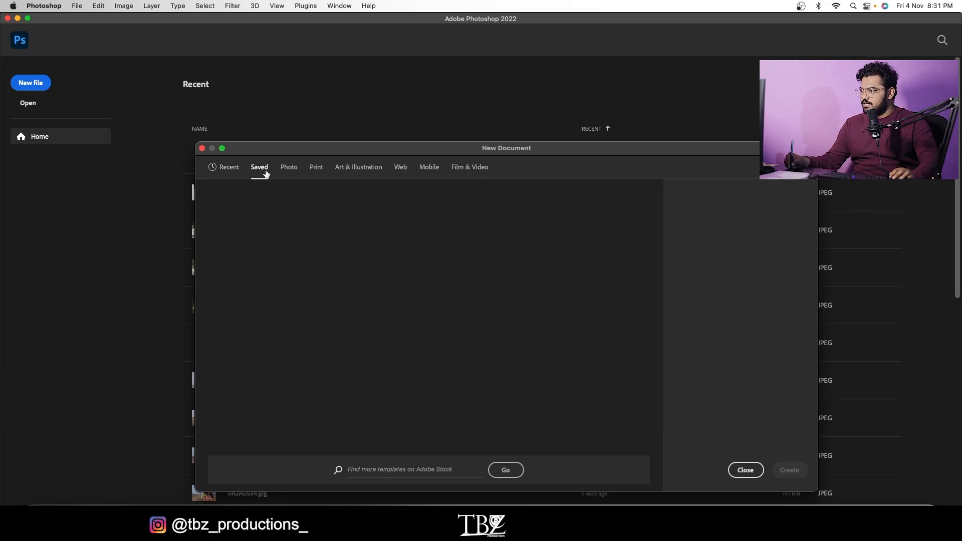
pyautogui.click(293, 171)
pyautogui.click(316, 170)
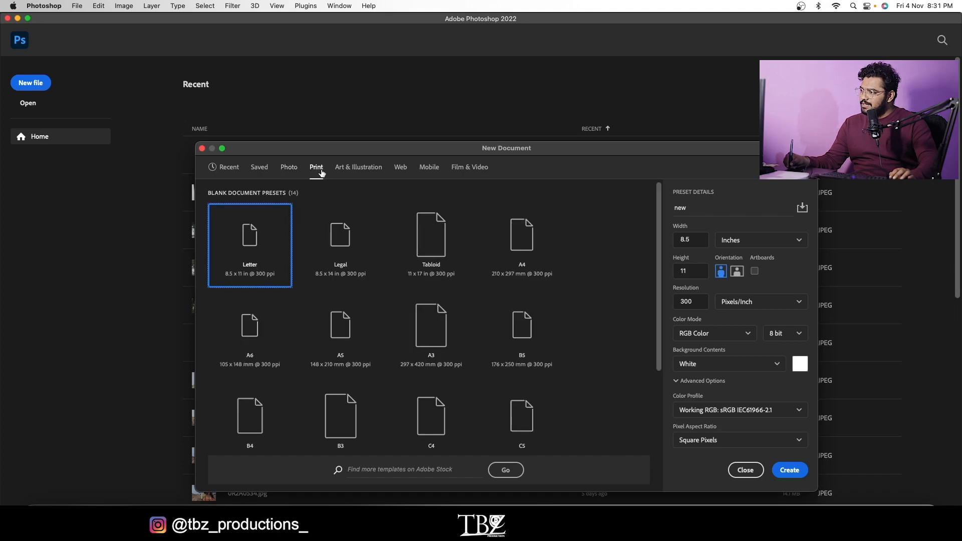
pyautogui.click(360, 171)
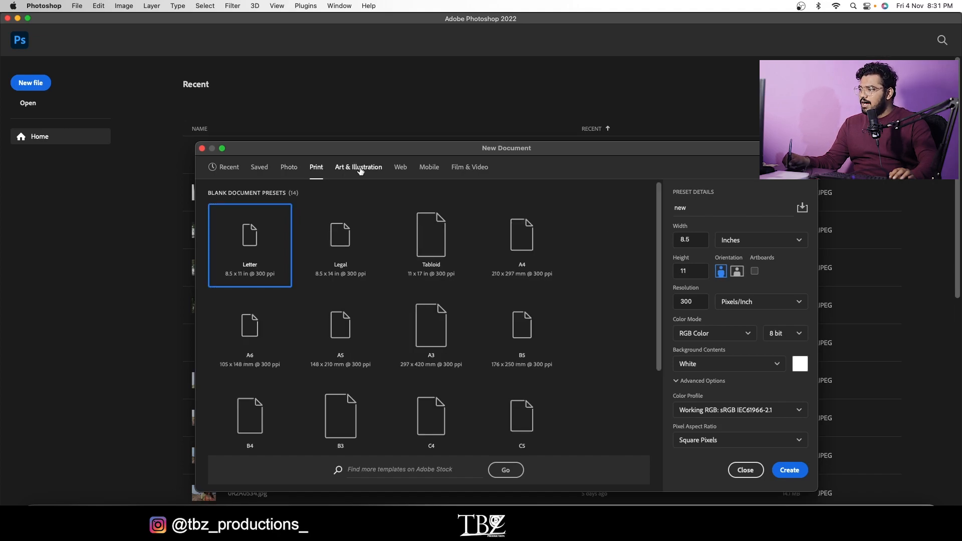
pyautogui.click(404, 170)
pyautogui.click(429, 170)
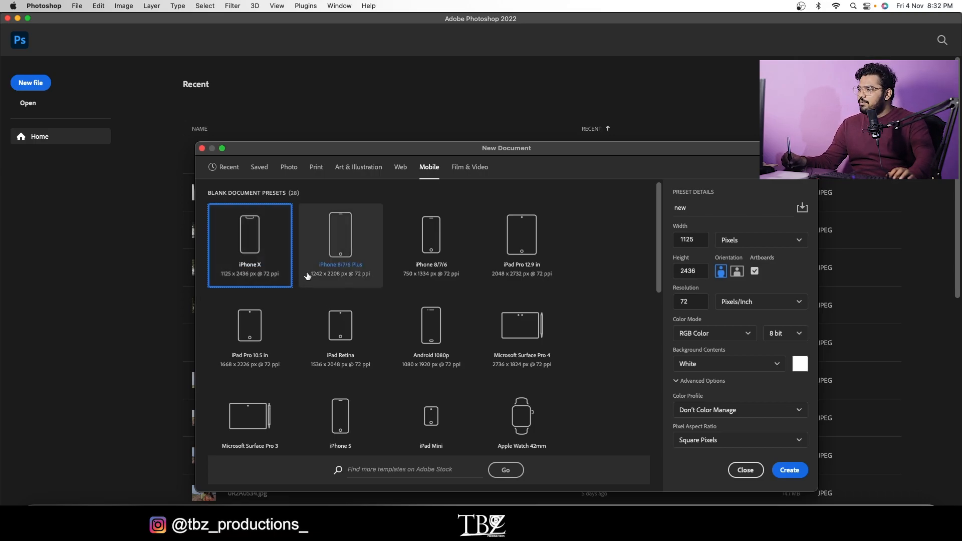
pyautogui.click(289, 168)
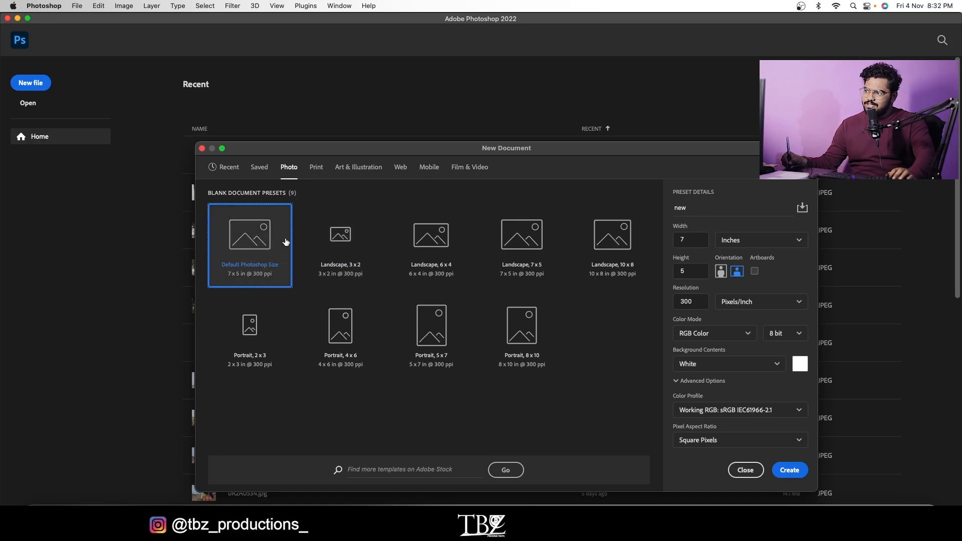
pyautogui.click(259, 170)
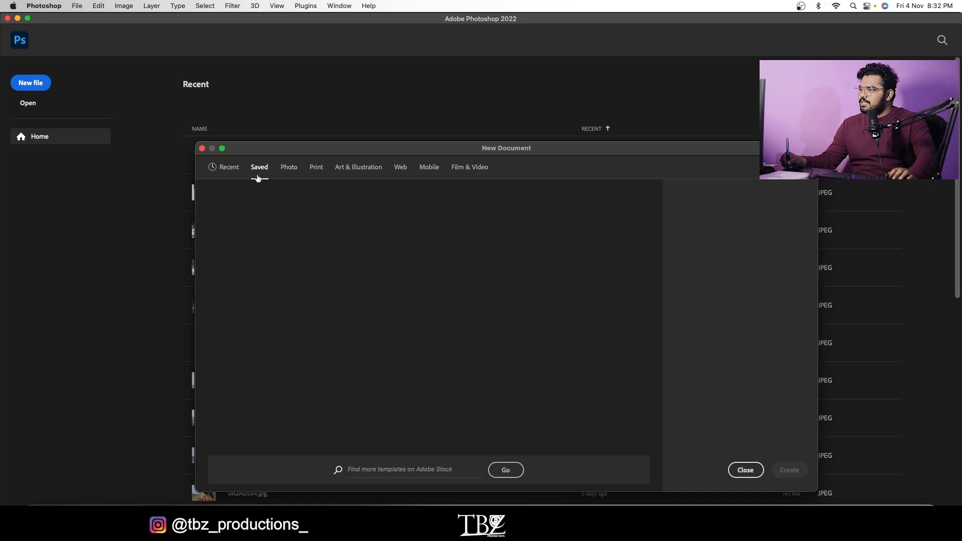
# - Save the recent 1080 x 720 px, 300 ppi settings as document preset "Saved 1" and create the document from it
pyautogui.click(235, 170)
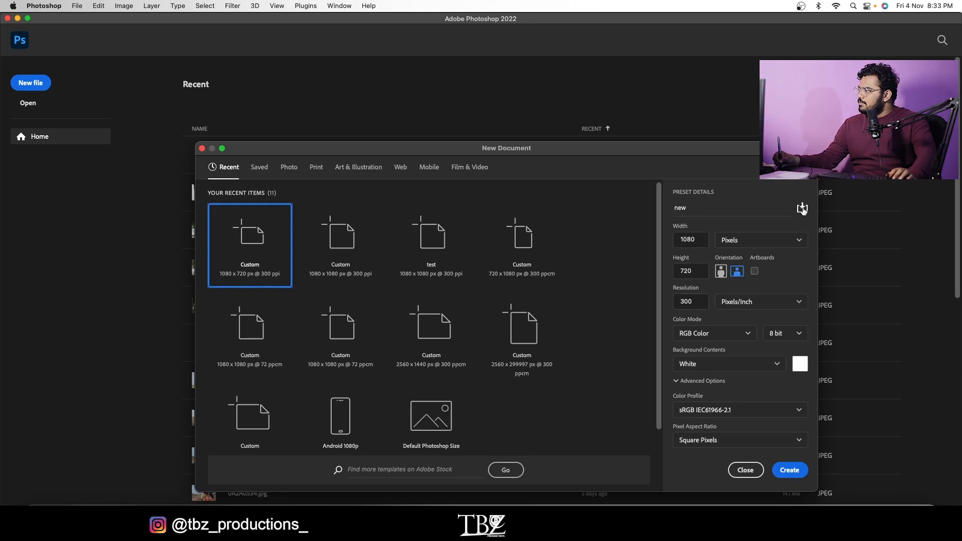
pyautogui.click(802, 209)
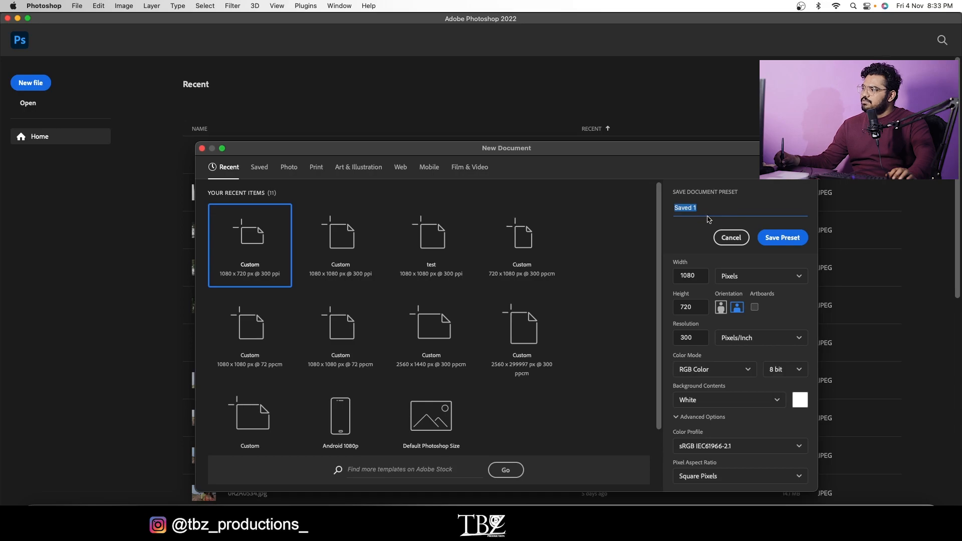
pyautogui.click(780, 239)
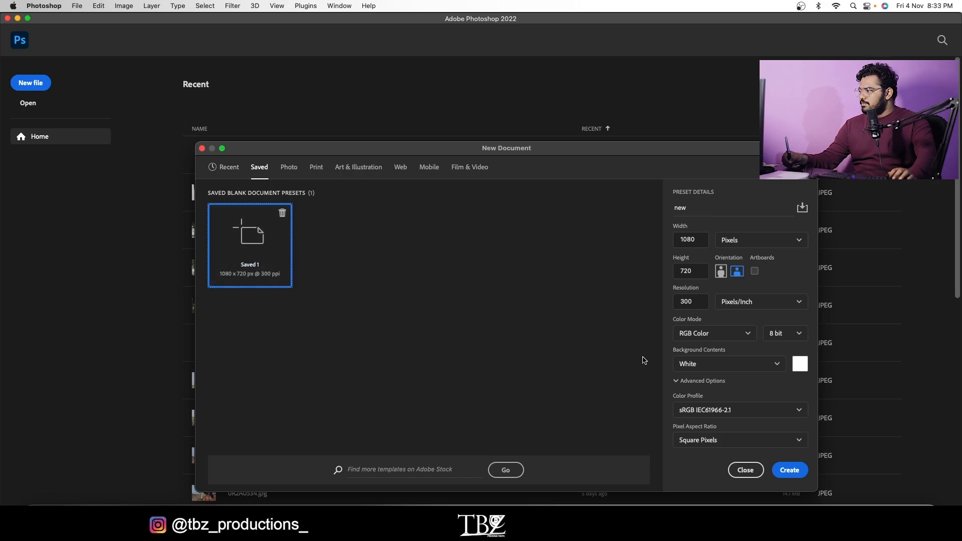
pyautogui.click(789, 470)
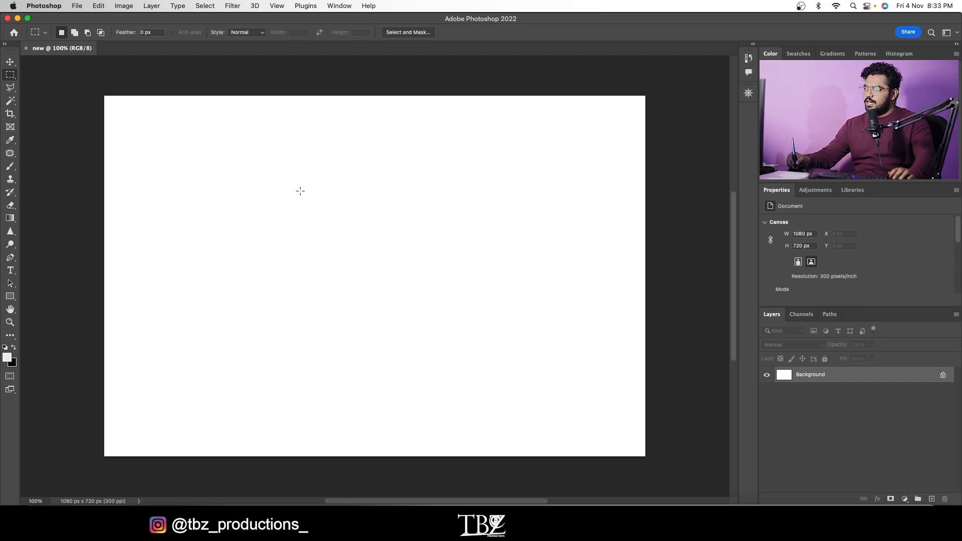
# - Paint a thick wavy black stroke across the canvas using the Brush tool at a size of about 123 px
pyautogui.click(10, 62)
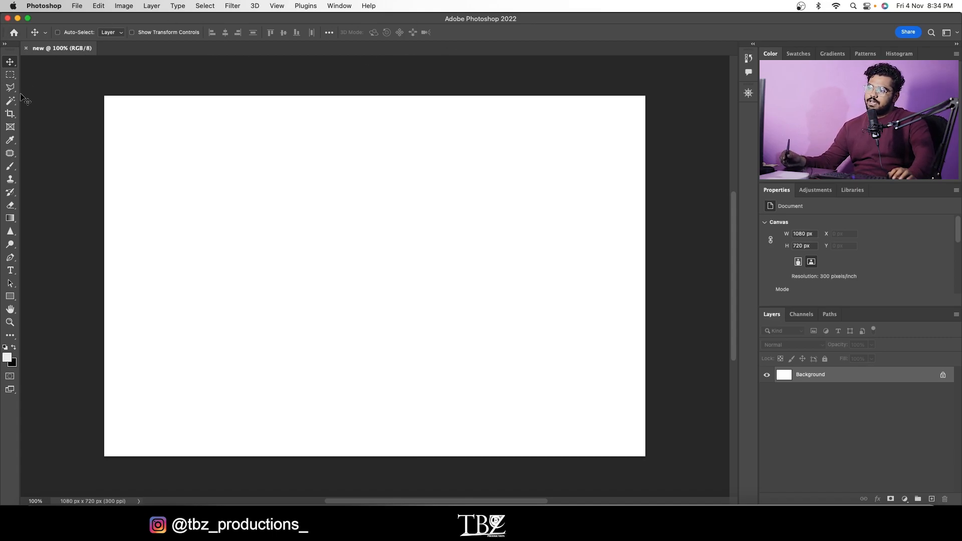
pyautogui.click(11, 168)
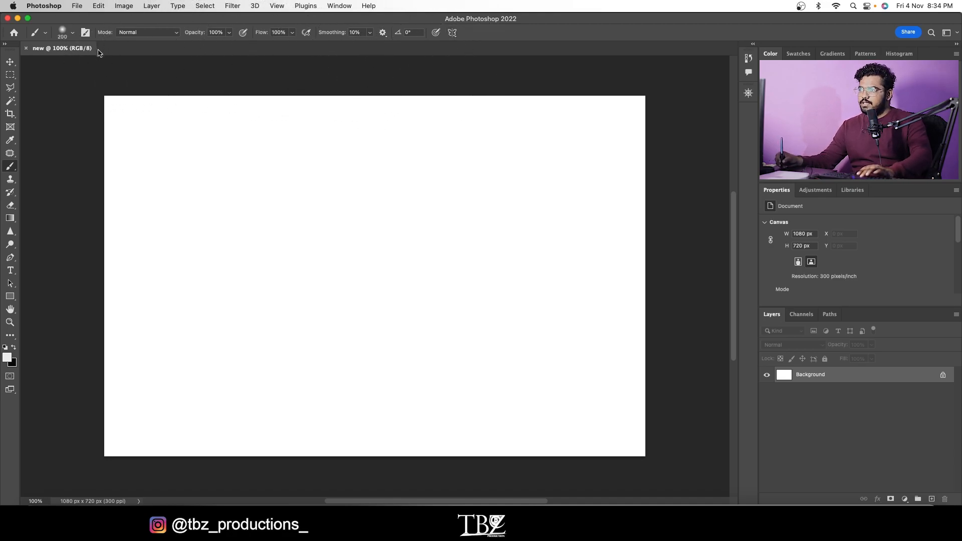
pyautogui.press('[')
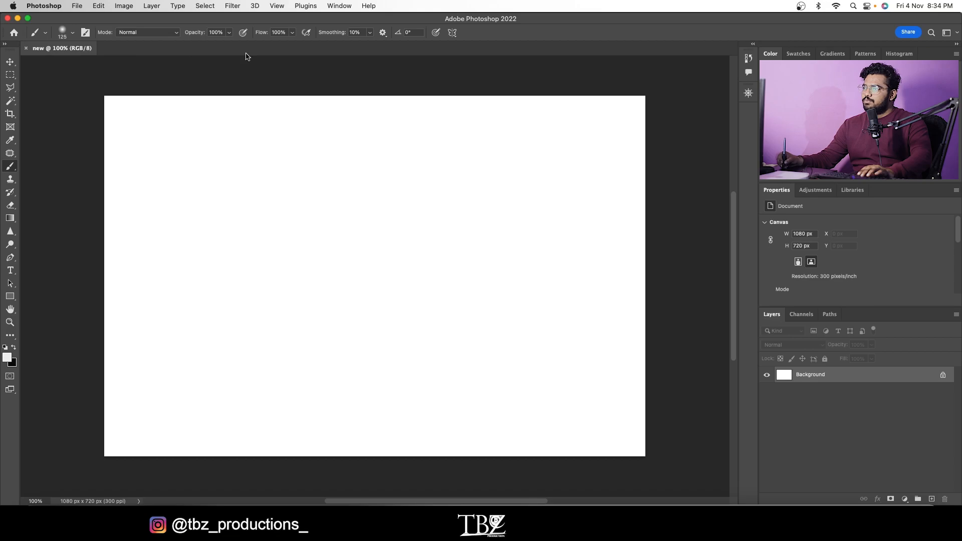
pyautogui.press('[')
pyautogui.press('[')
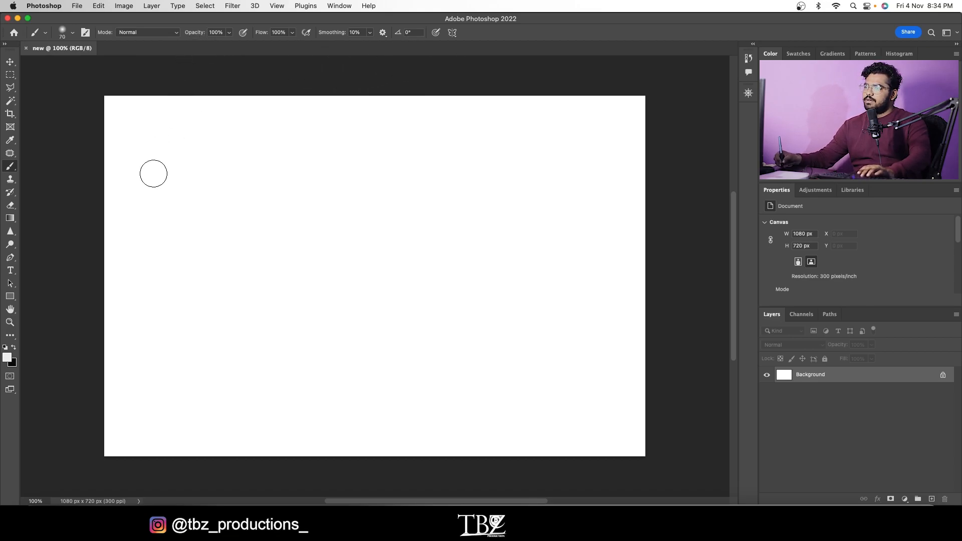
pyautogui.press('x')
pyautogui.press(']')
pyautogui.press(']')
pyautogui.press(']')
pyautogui.press(']')
pyautogui.moveTo(150, 296)
pyautogui.mouseDown()
pyautogui.moveTo(232, 221)
pyautogui.moveTo(389, 311)
pyautogui.moveTo(524, 309)
pyautogui.mouseUp()
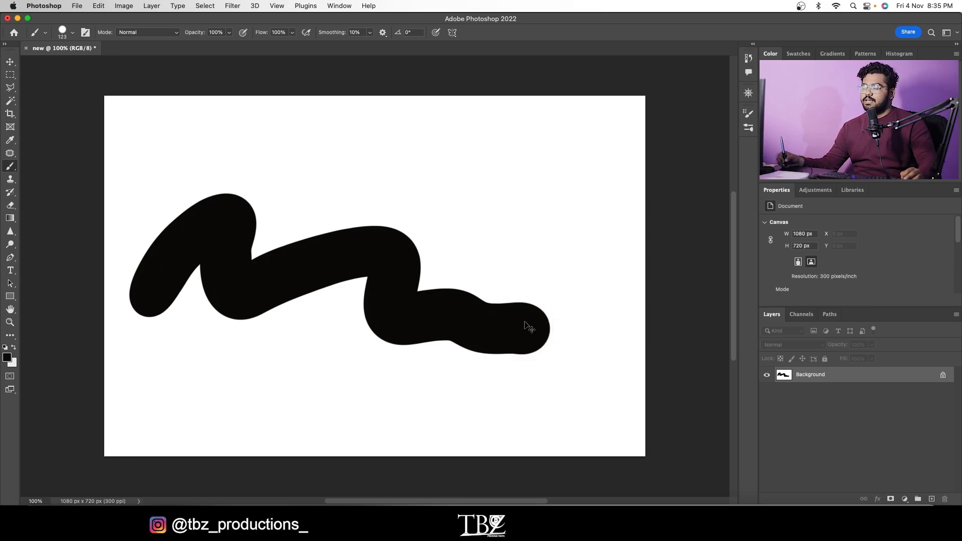
# - Undo the black stroke and paint a wavy stroke across the canvas with the brush opacity lowered to 33%
pyautogui.press('super+z')
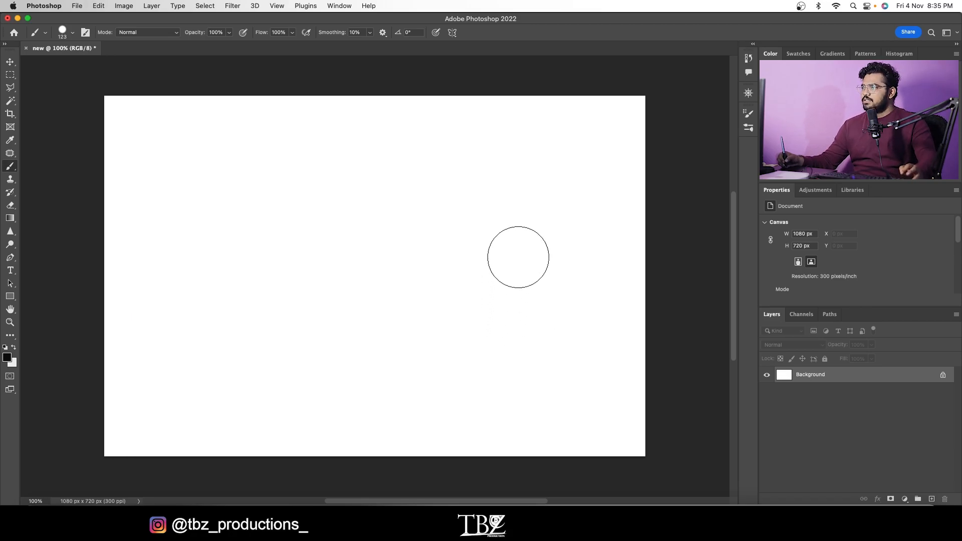
pyautogui.click(230, 33)
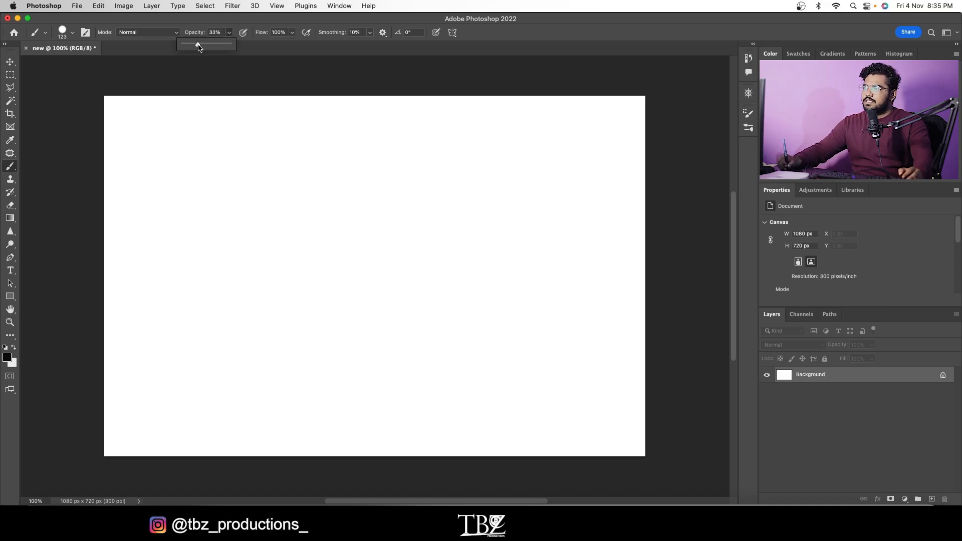
pyautogui.click(156, 305)
pyautogui.moveTo(159, 302)
pyautogui.mouseDown()
pyautogui.moveTo(229, 246)
pyautogui.moveTo(228, 317)
pyautogui.moveTo(288, 284)
pyautogui.moveTo(356, 288)
pyautogui.moveTo(431, 272)
pyautogui.moveTo(580, 311)
pyautogui.mouseUp()
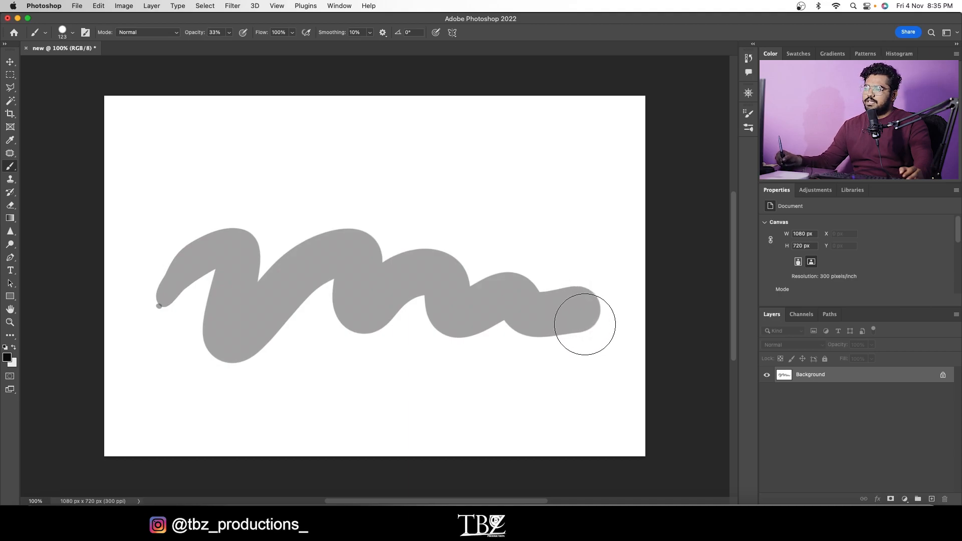
# - Undo the semi-transparent brush marks and set the brush opacity back to 100%
pyautogui.press('super+z')
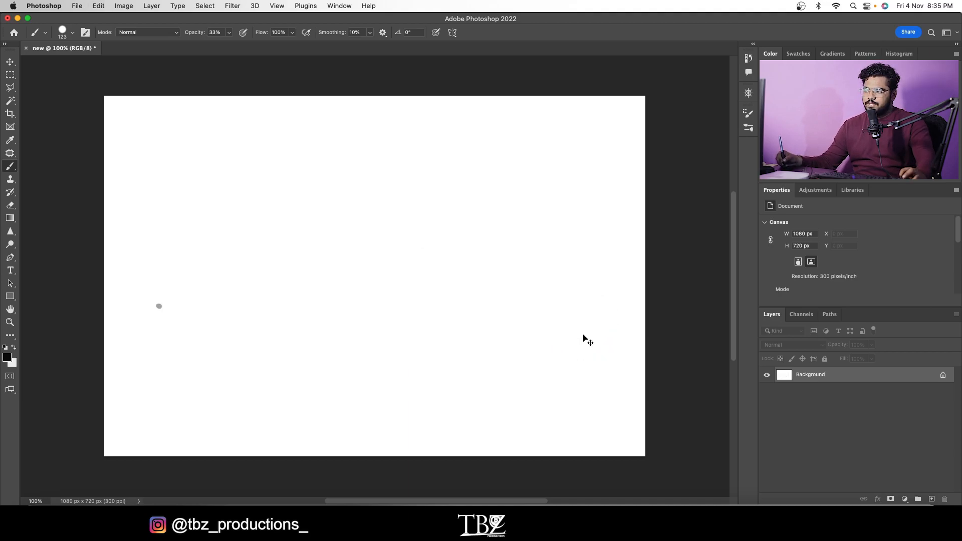
pyautogui.press('super+z')
pyautogui.click(229, 33)
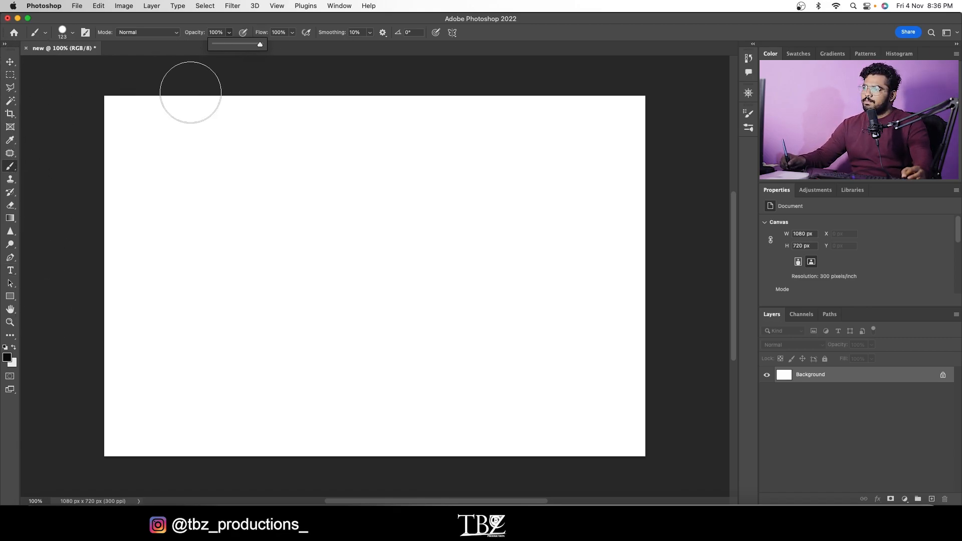
pyautogui.click(228, 33)
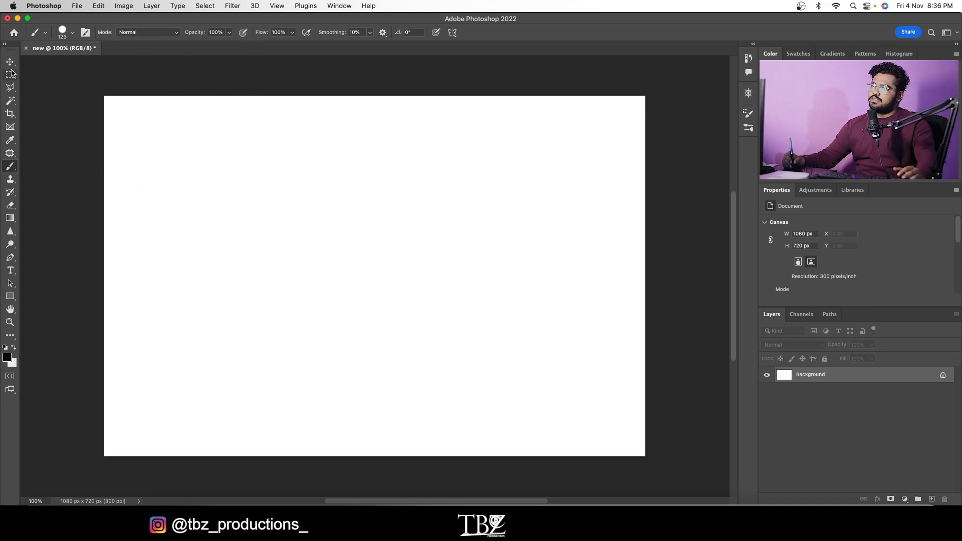
# - Undock the toolbar as a floating panel and close it
pyautogui.moveTo(11, 51); pyautogui.dragTo(52, 80)
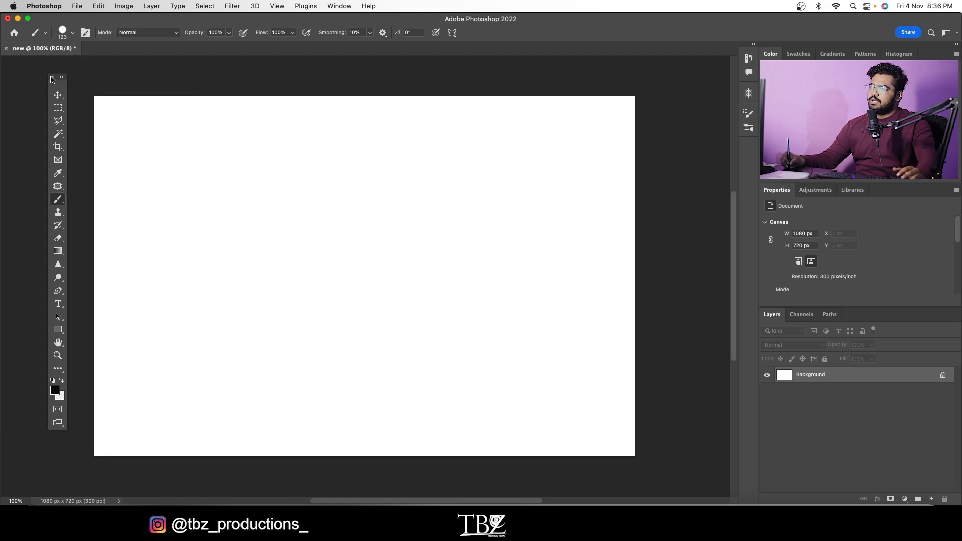
pyautogui.click(52, 78)
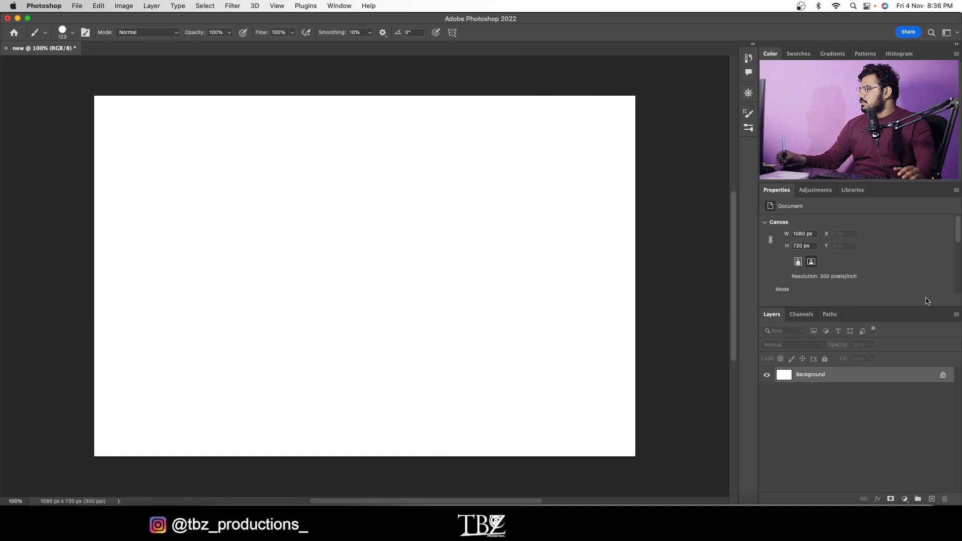
# - Close the Layers, Properties and Color panel groups to clear the workspace
pyautogui.click(956, 315)
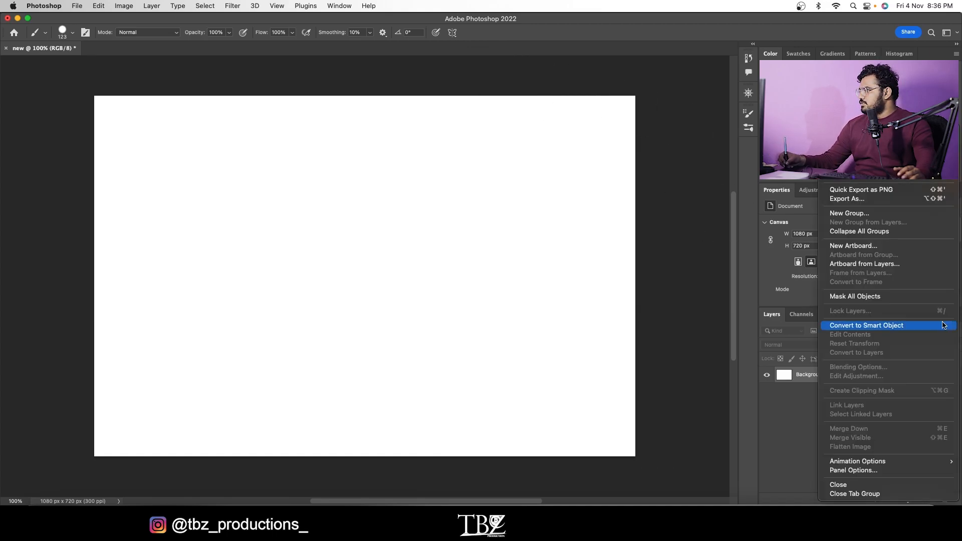
pyautogui.click(846, 496)
pyautogui.click(956, 192)
pyautogui.click(921, 206)
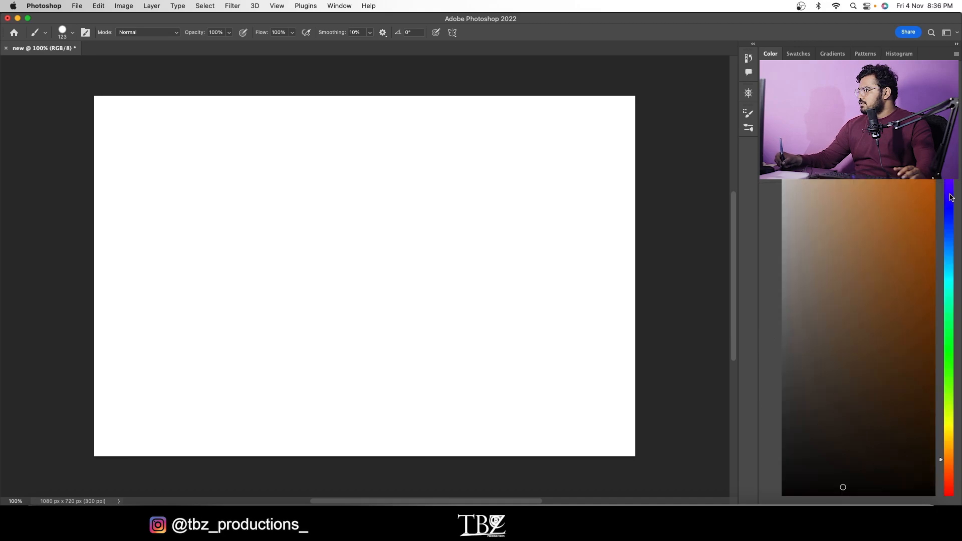
pyautogui.click(957, 45)
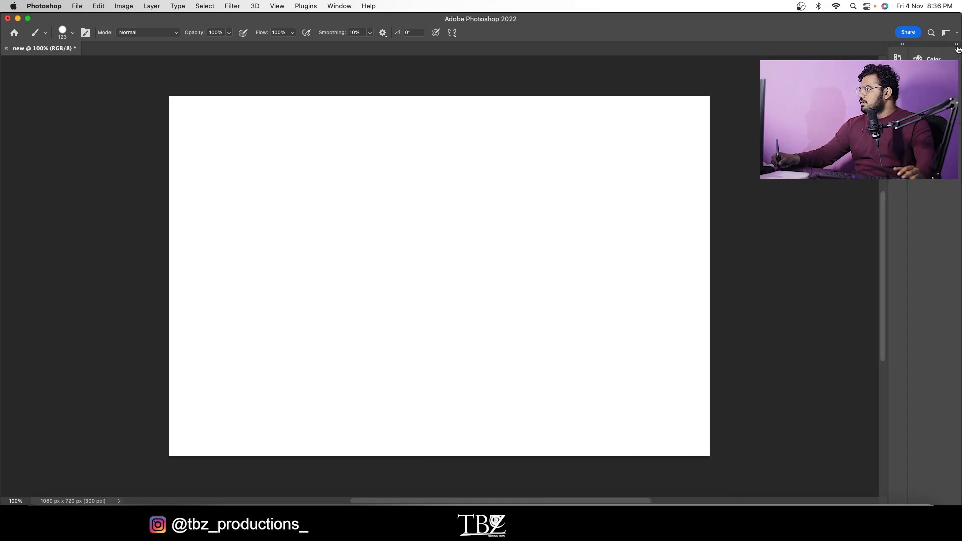
pyautogui.click(956, 45)
pyautogui.click(956, 54)
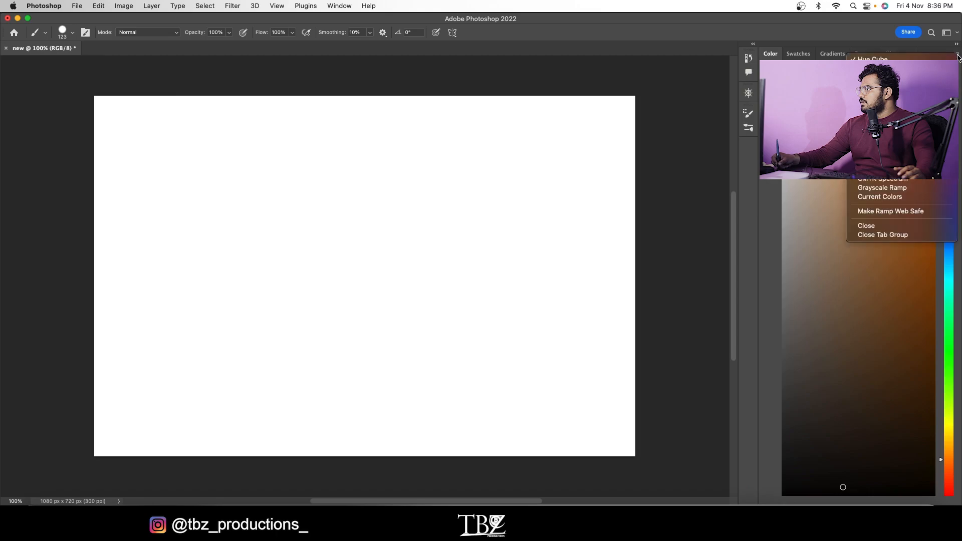
pyautogui.click(878, 236)
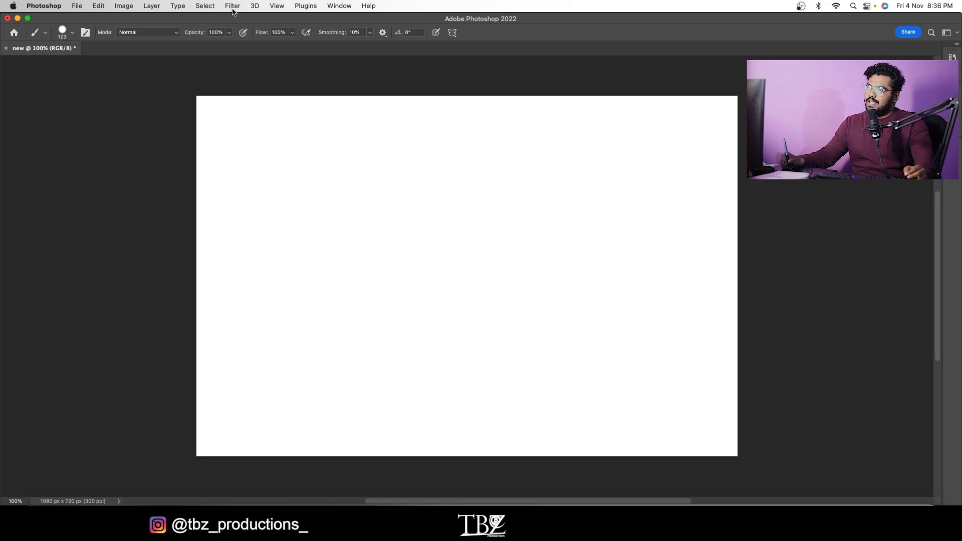
# - Show the Tools panel again and dock it along the left edge of the workspace
pyautogui.click(346, 6)
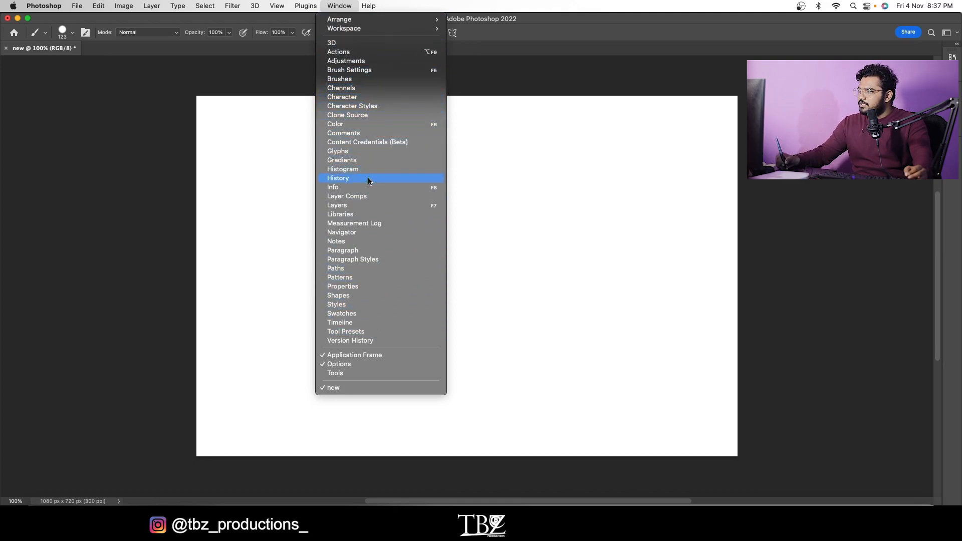
pyautogui.click(342, 372)
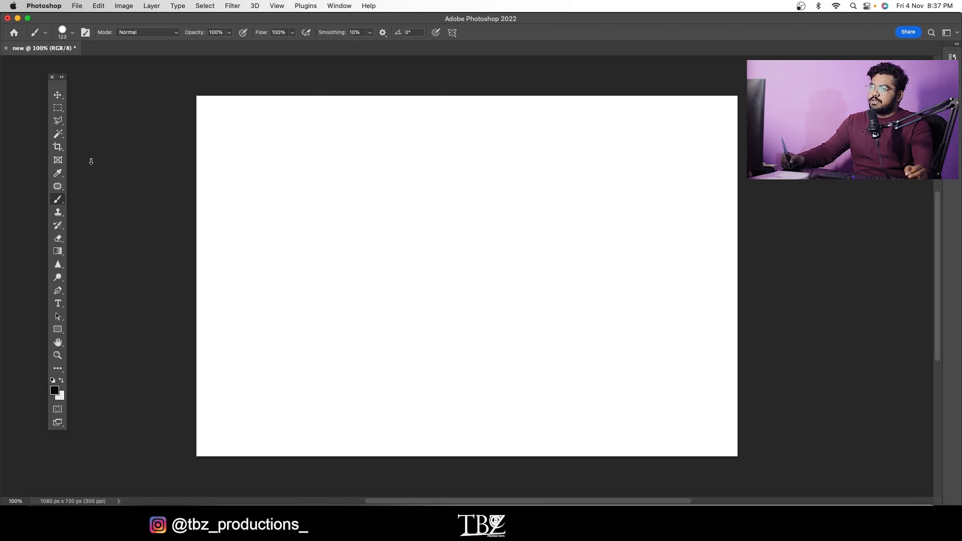
pyautogui.moveTo(58, 79); pyautogui.dragTo(11, 61)
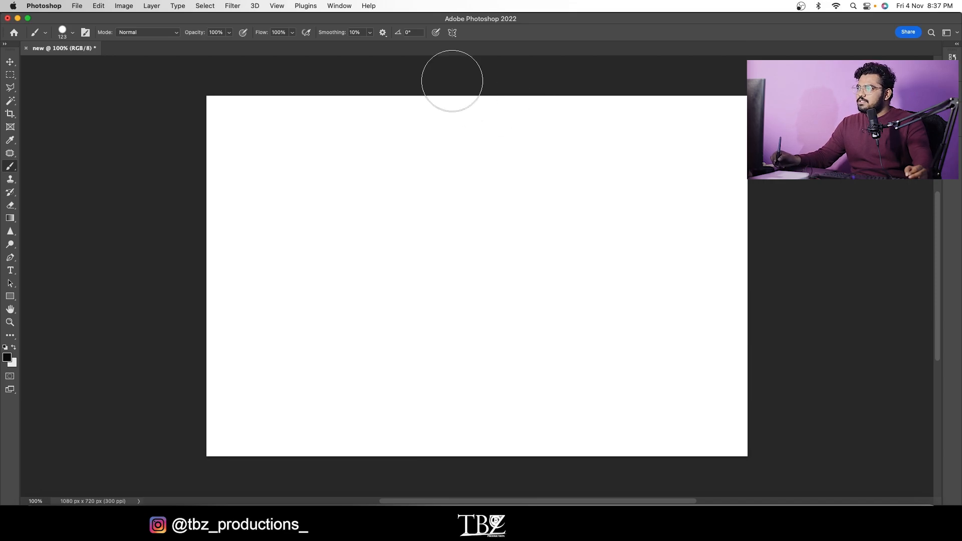
# - Reset the Essentials workspace to restore its default panels
pyautogui.click(340, 6)
pyautogui.moveTo(348, 31)
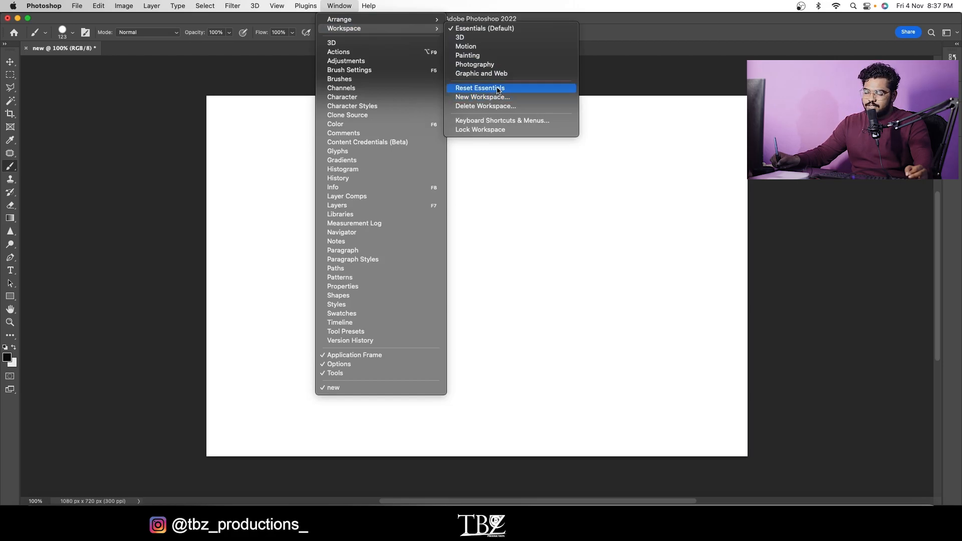
pyautogui.click(499, 90)
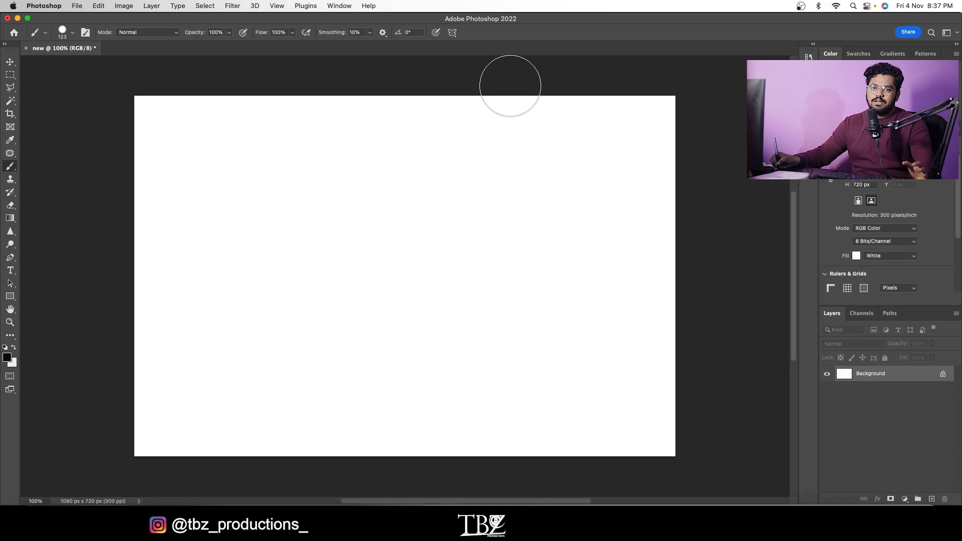